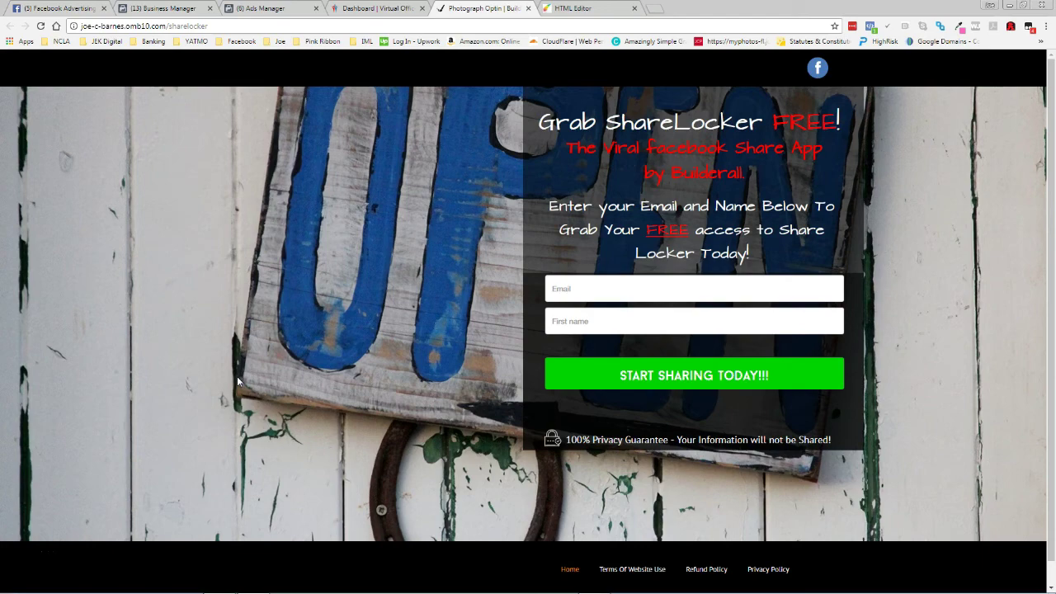
Step: Return to the Builderall page builder showing the ShareLocker opt-in page
click(602, 10)
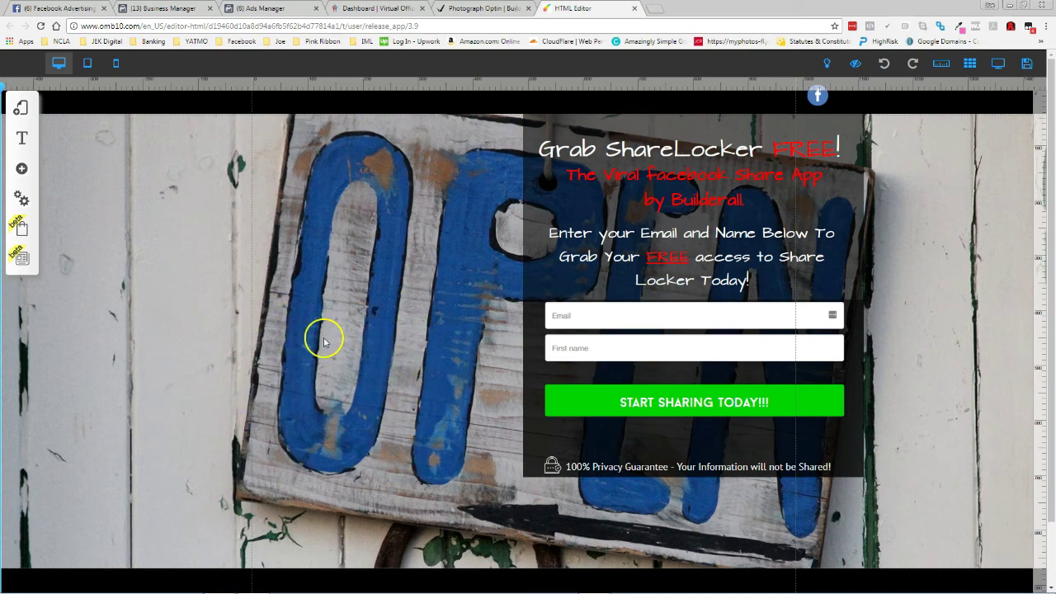
Step: Open the My Layouts list from the left toolbar, then close it
click(22, 109)
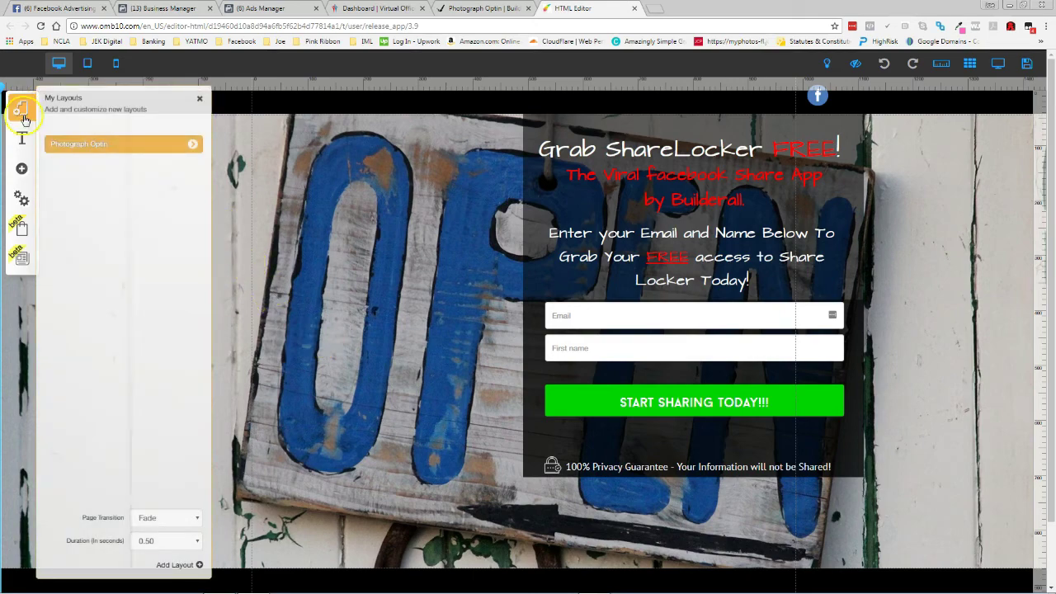
click(306, 372)
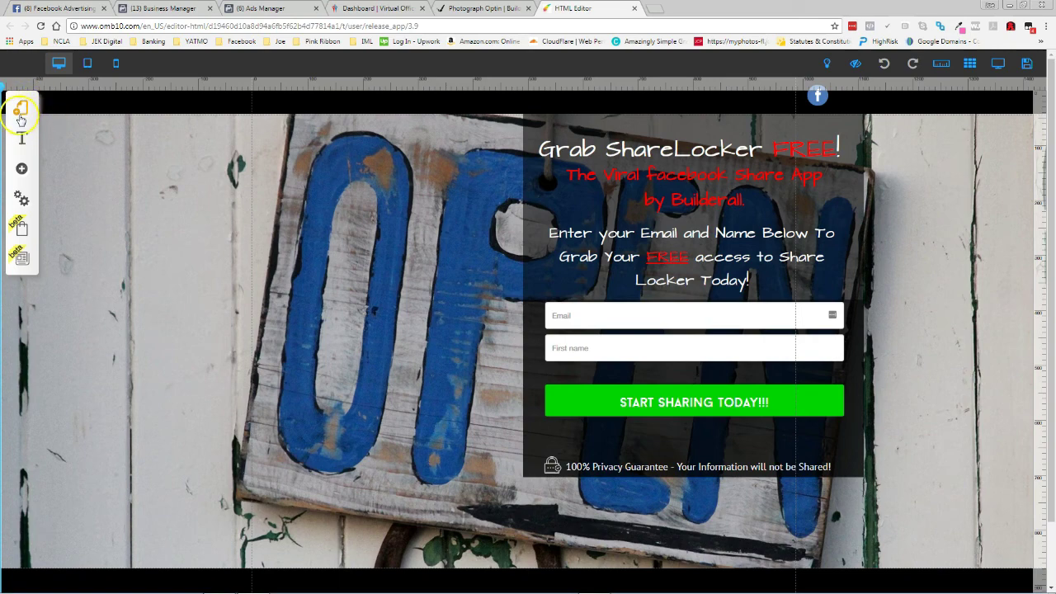
Step: Open Confirmation-page-01's settings in the Photograph Optin layout, then go to the Ads Manager pixel page
click(20, 118)
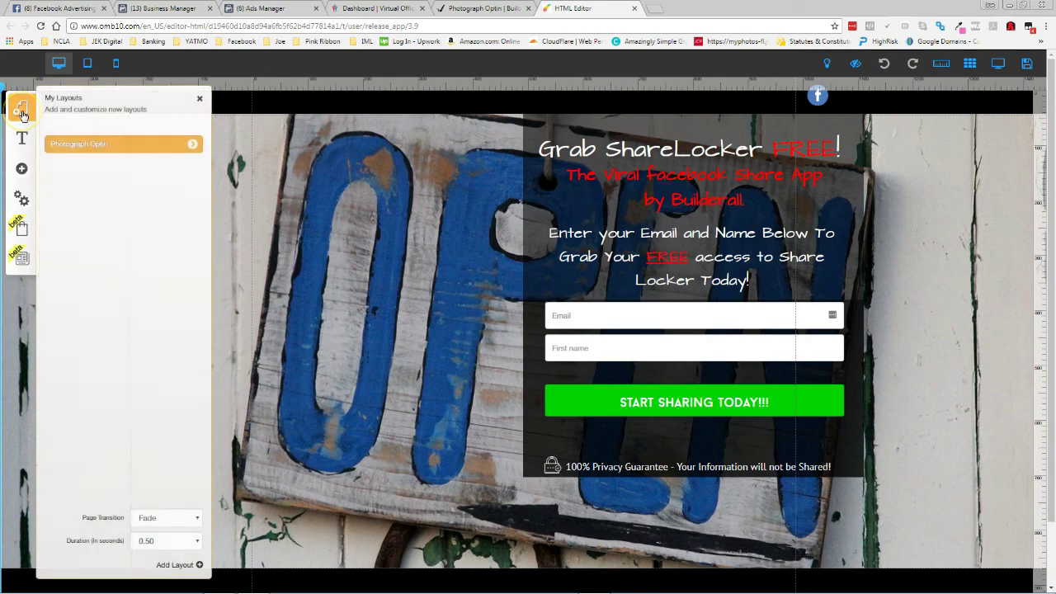
click(192, 144)
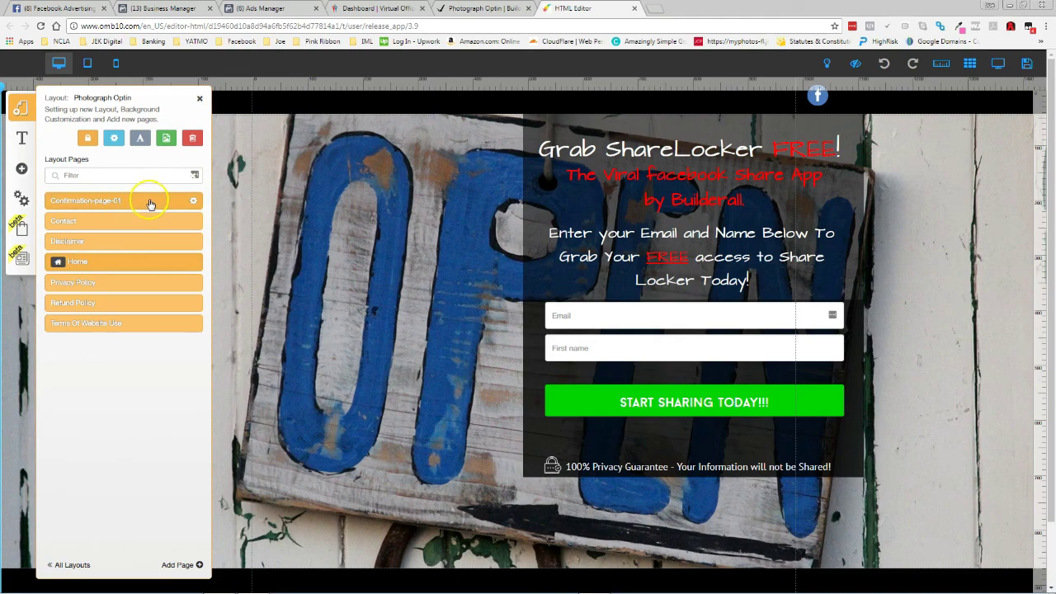
click(191, 203)
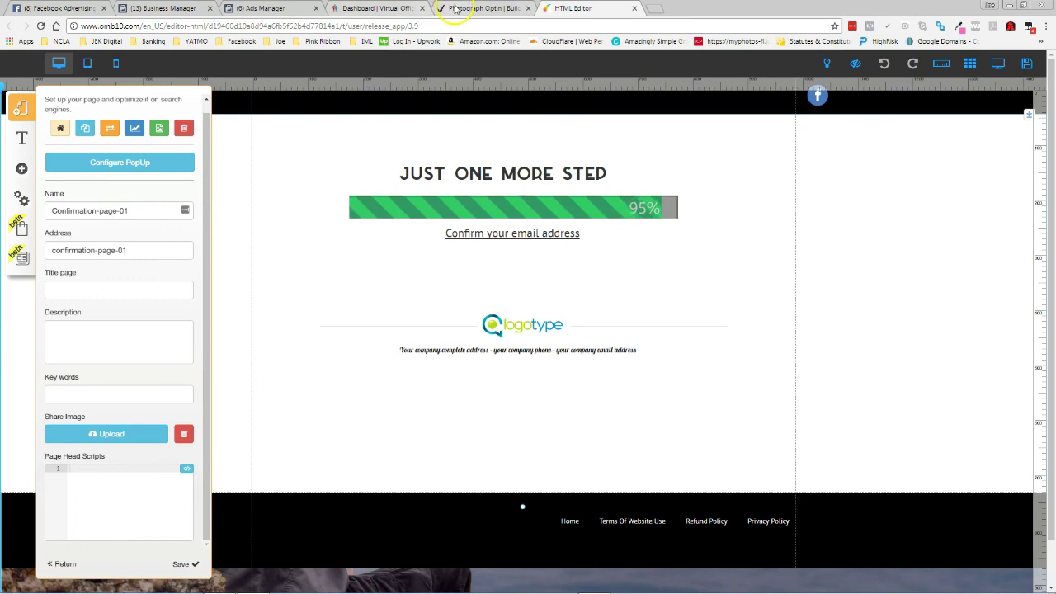
click(245, 9)
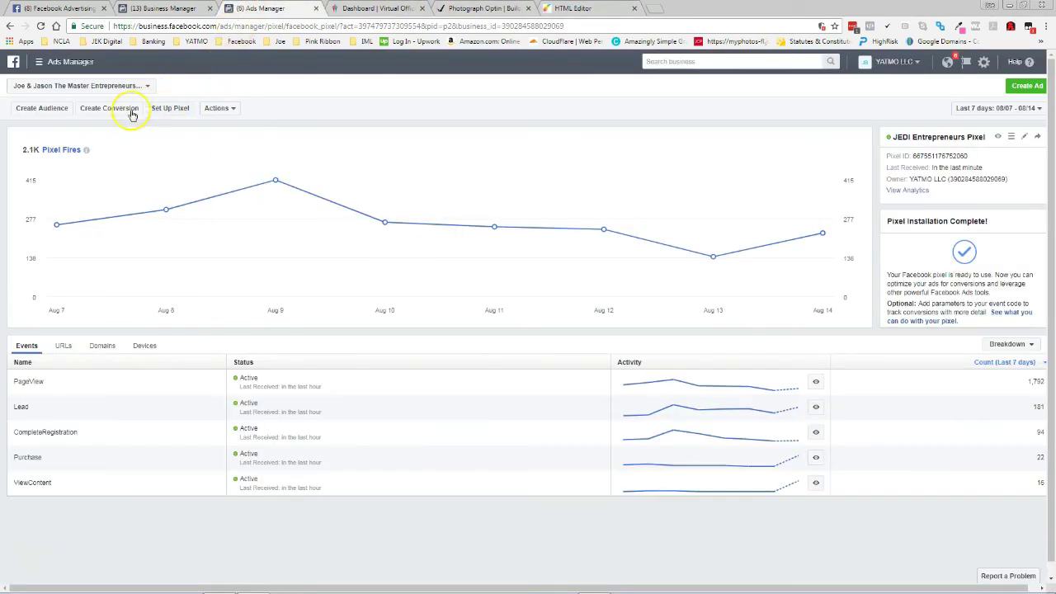
Step: Go to Pixels from the Ads Manager menu and start creating a conversion
click(41, 63)
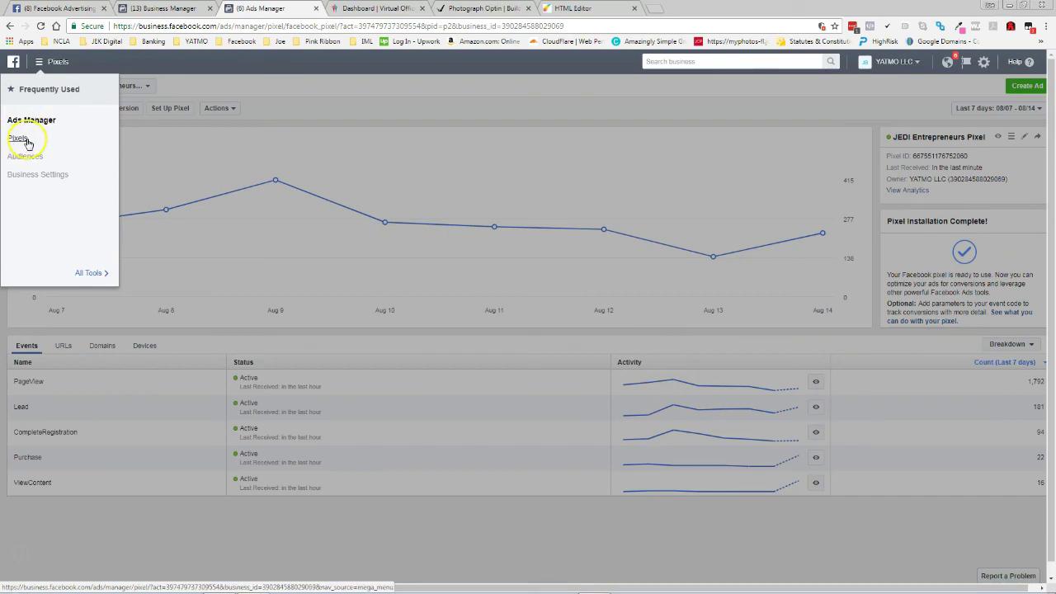
click(212, 173)
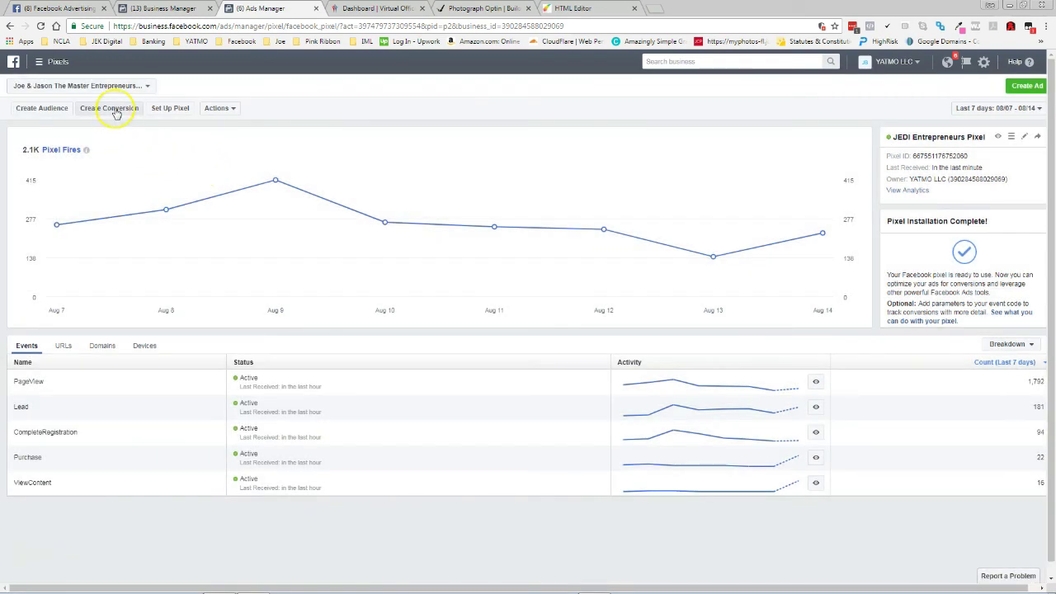
click(115, 110)
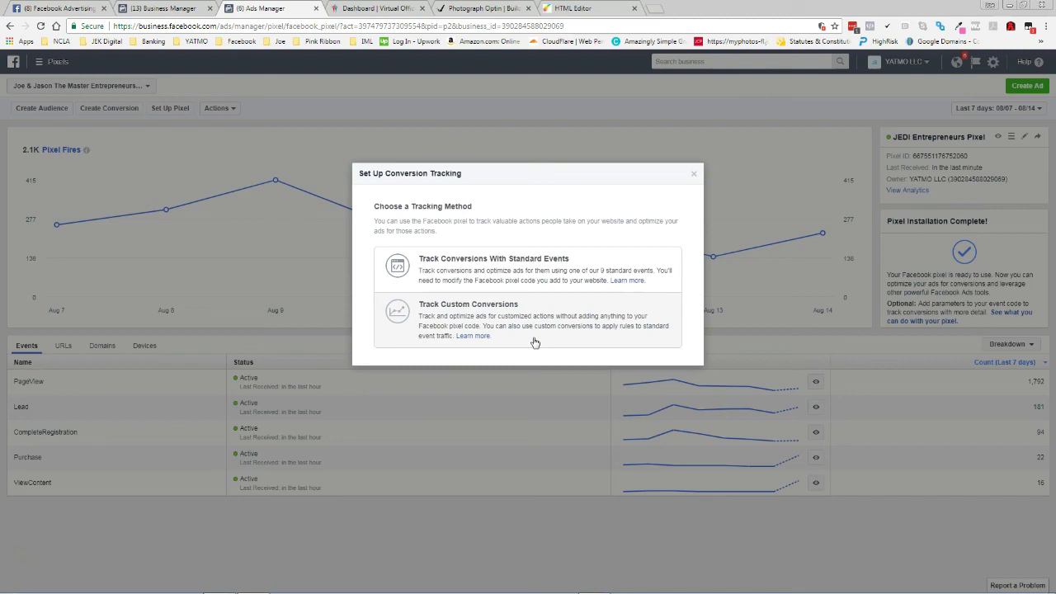
Step: Choose tracking with standard events and copy the CompleteRegistration event code
click(515, 276)
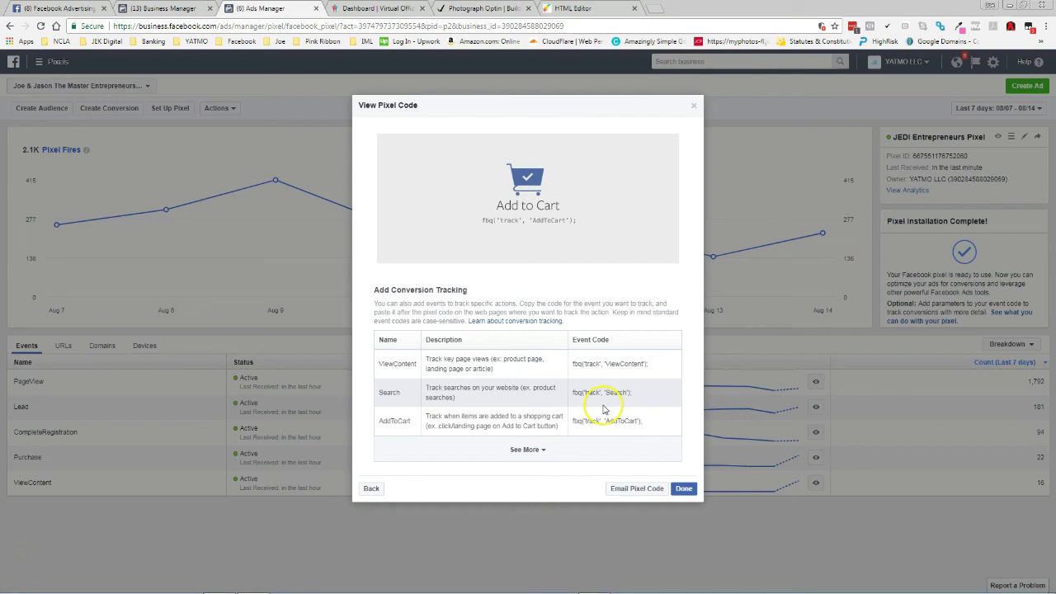
click(524, 450)
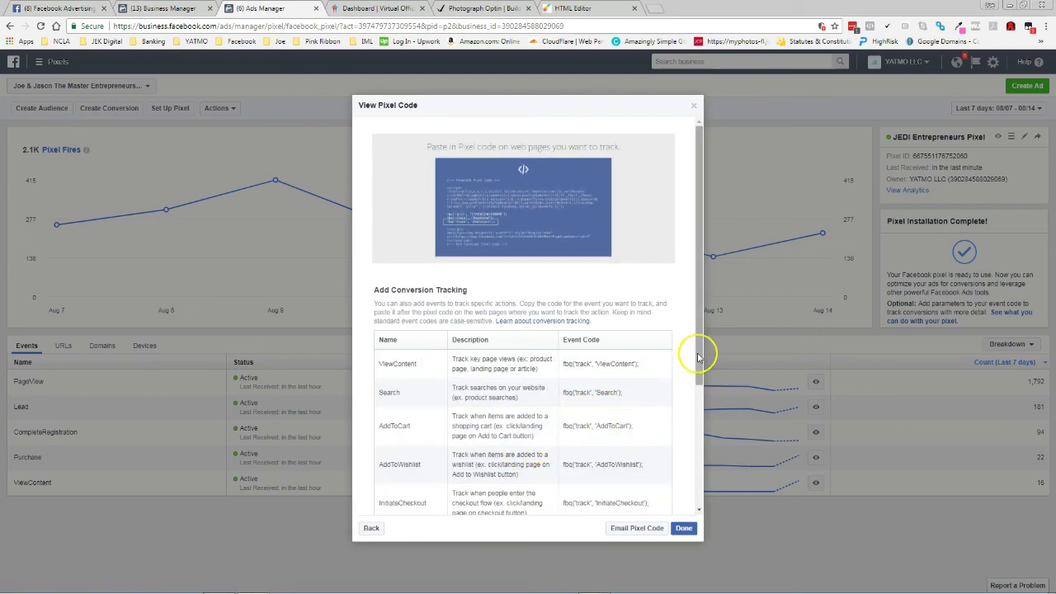
drag(699, 349, 690, 483)
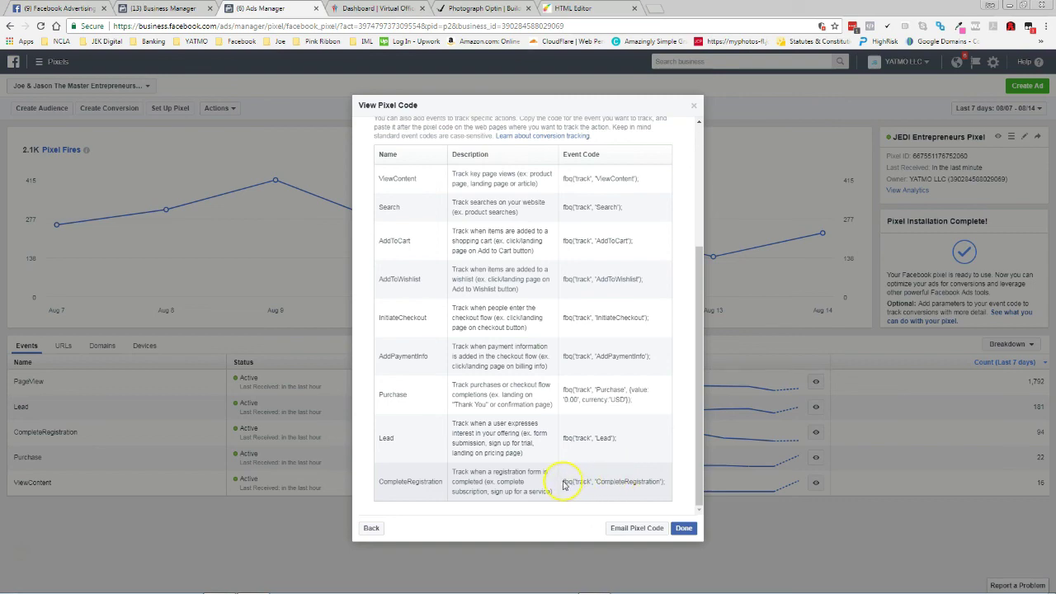
drag(574, 483, 668, 493)
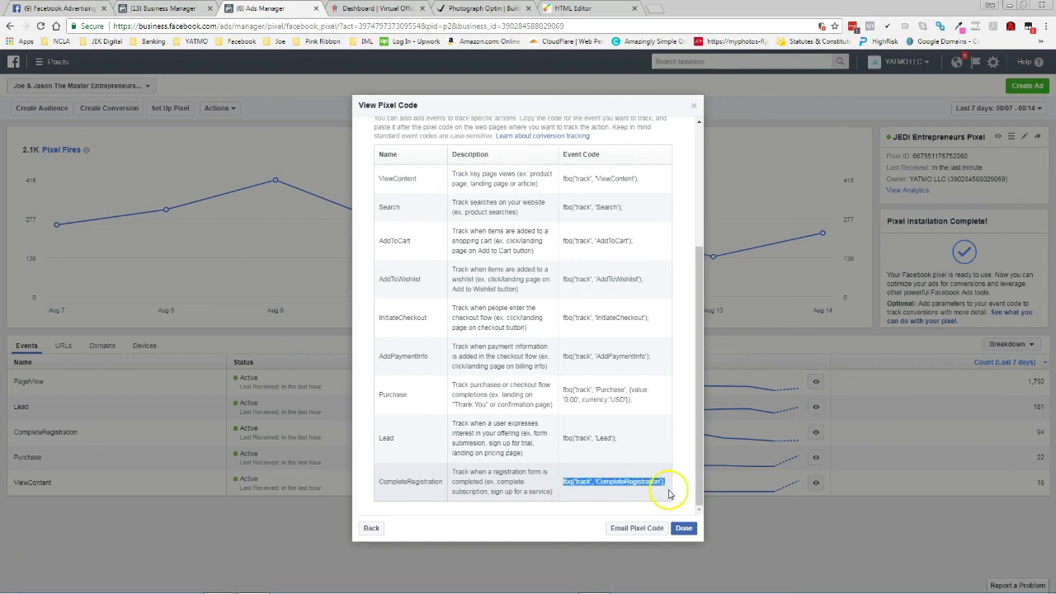
right_click(647, 484)
click(672, 491)
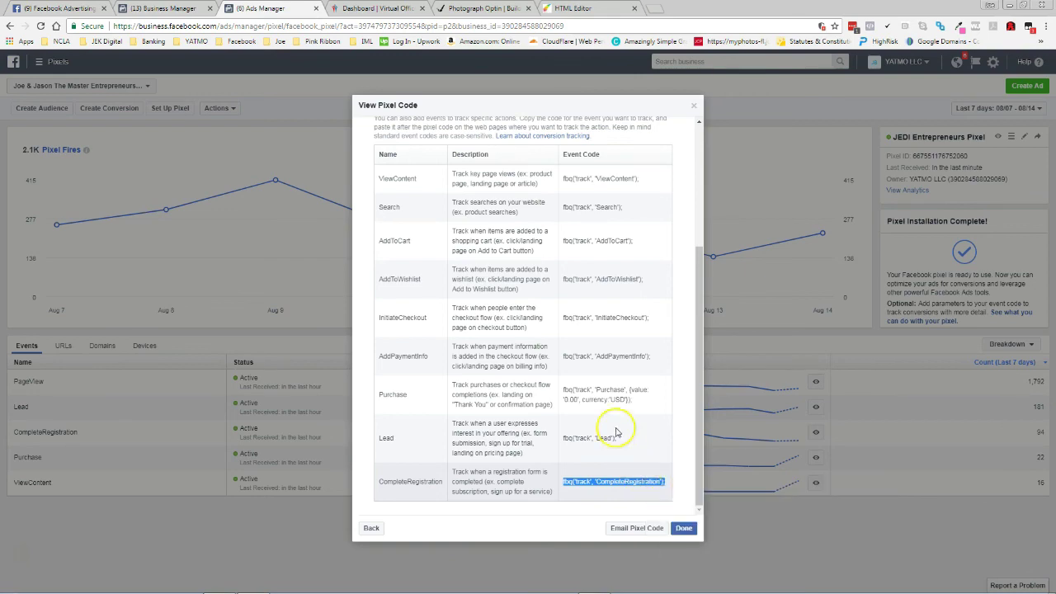
Step: Paste the CompleteRegistration code between the script tags in Confirmation-page-01's Page Head Scripts and confirm
click(371, 9)
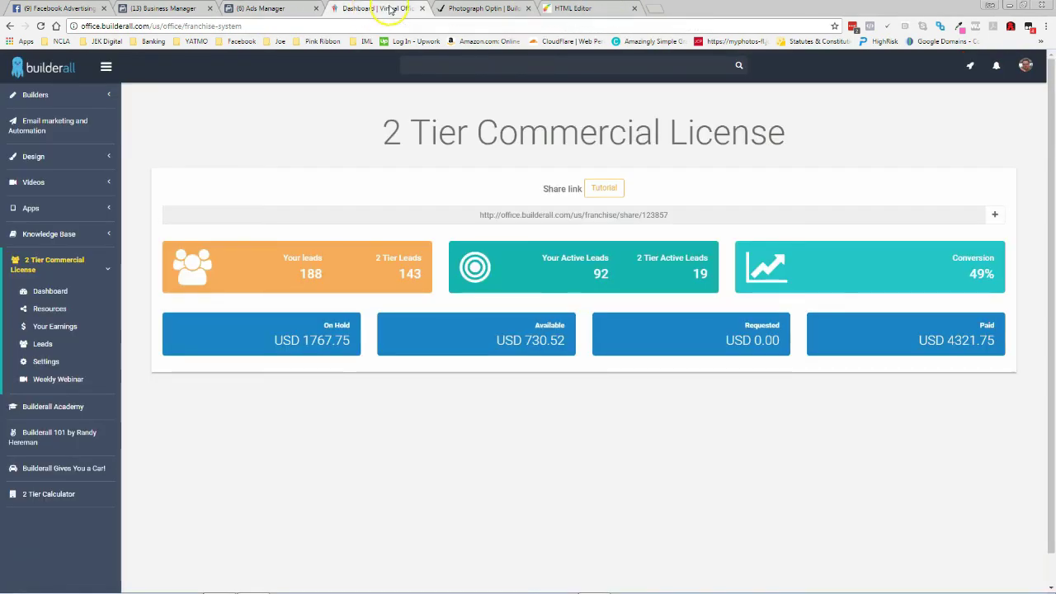
click(608, 8)
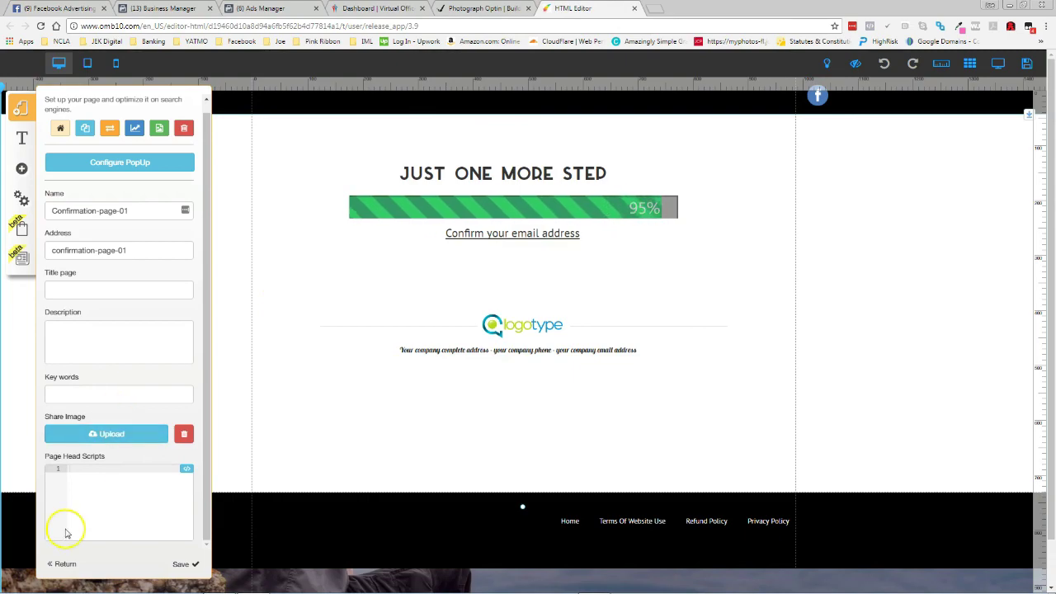
click(185, 468)
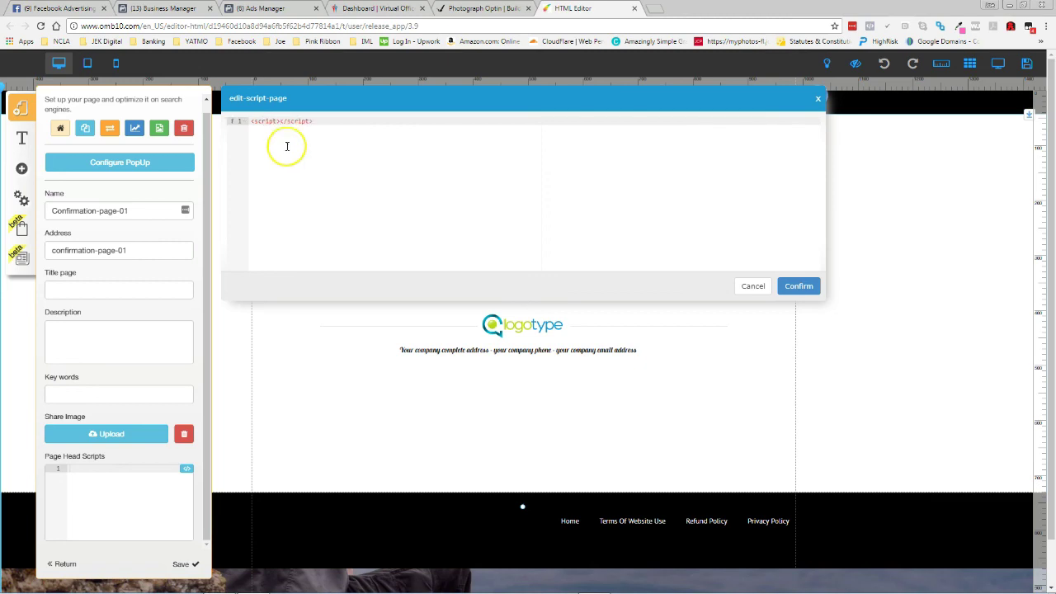
click(287, 122)
key(ctrl+v)
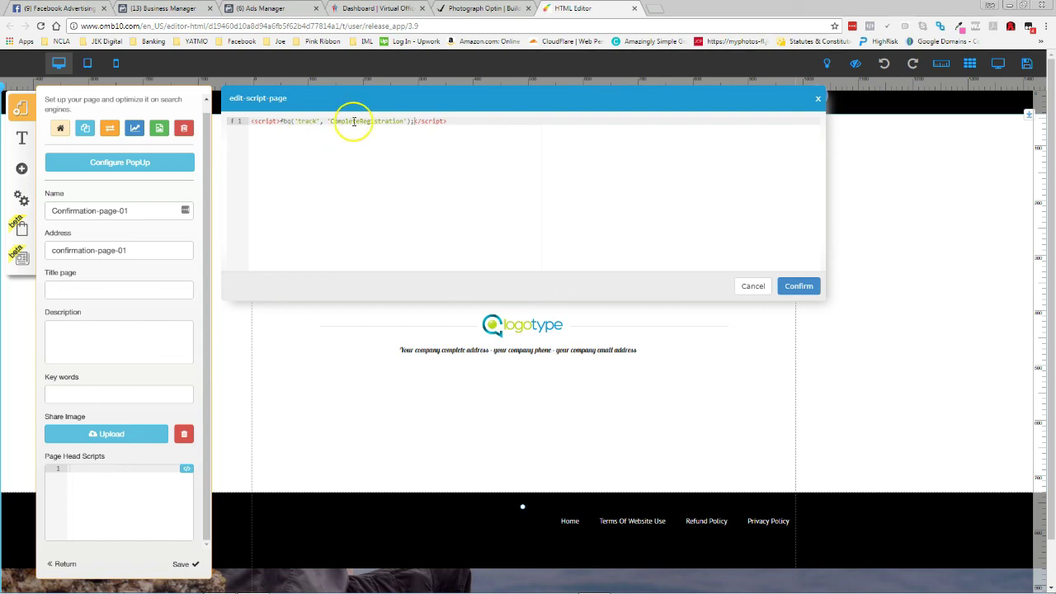
click(799, 285)
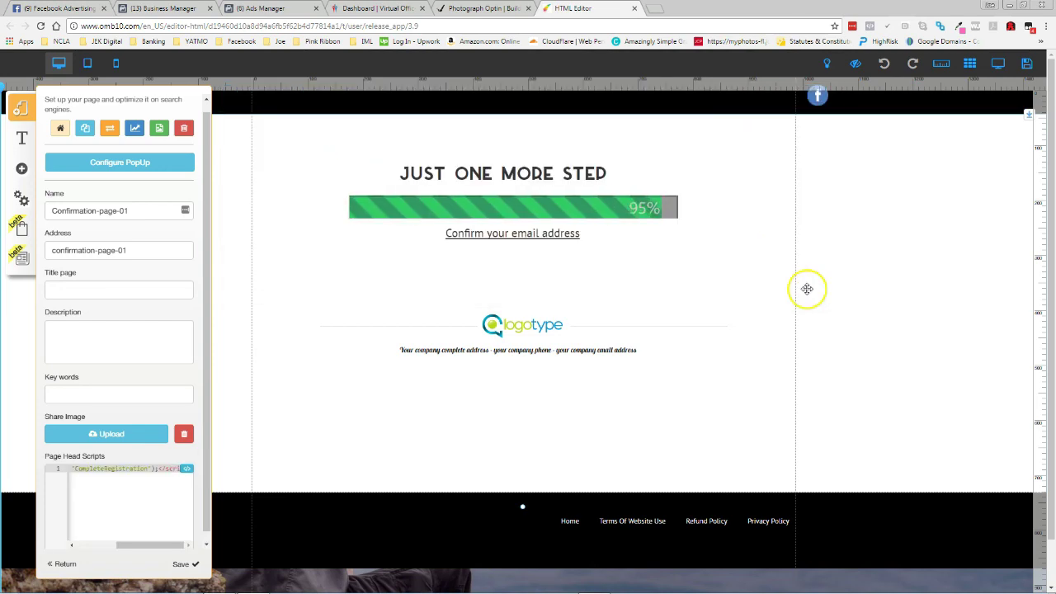
Step: Save Confirmation-page-01 and the site, preview the page, then return to editing
click(186, 565)
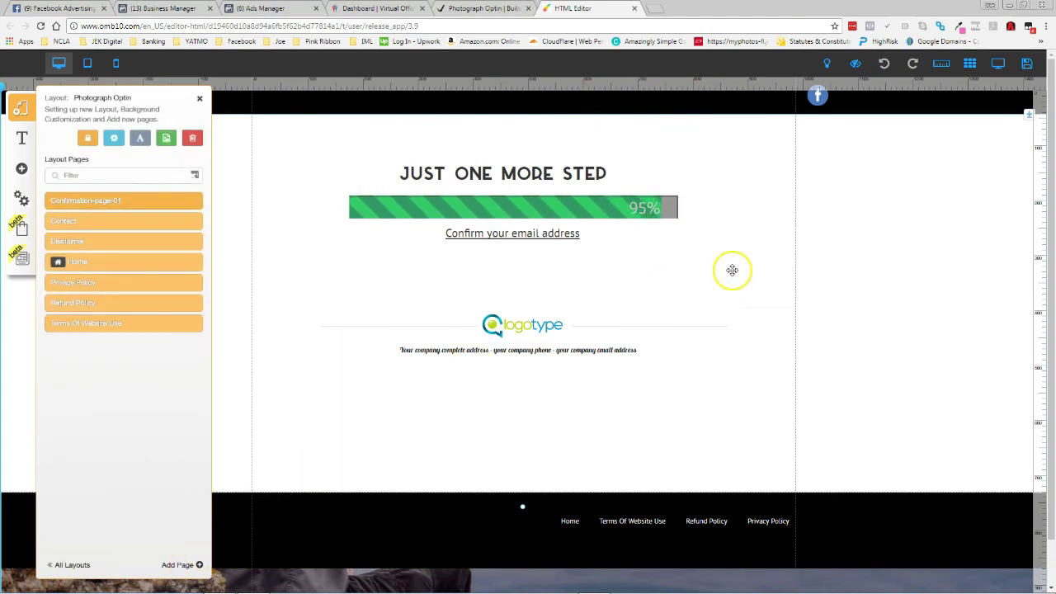
click(1026, 64)
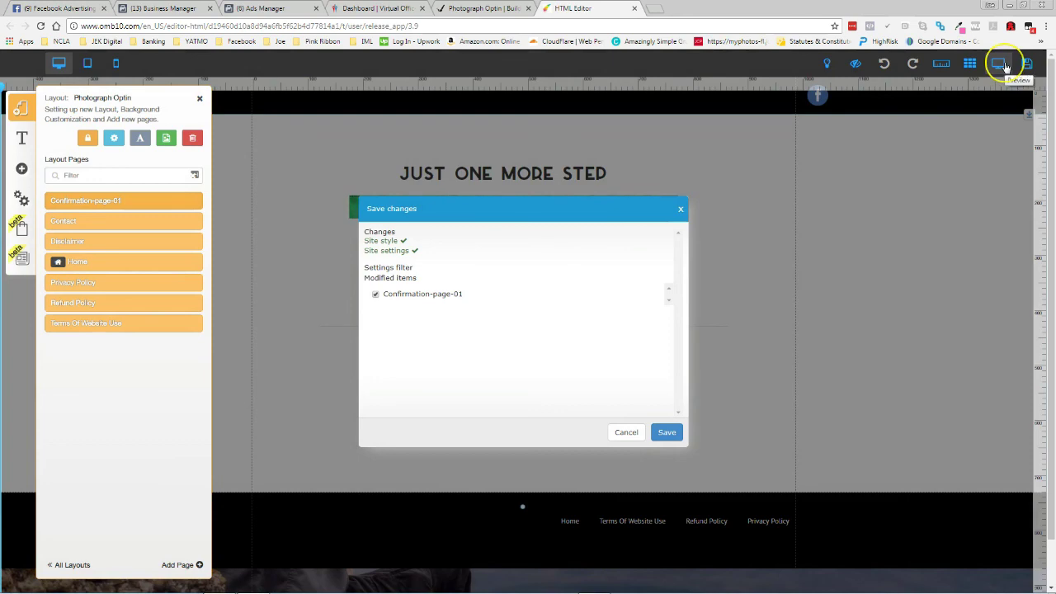
click(1005, 67)
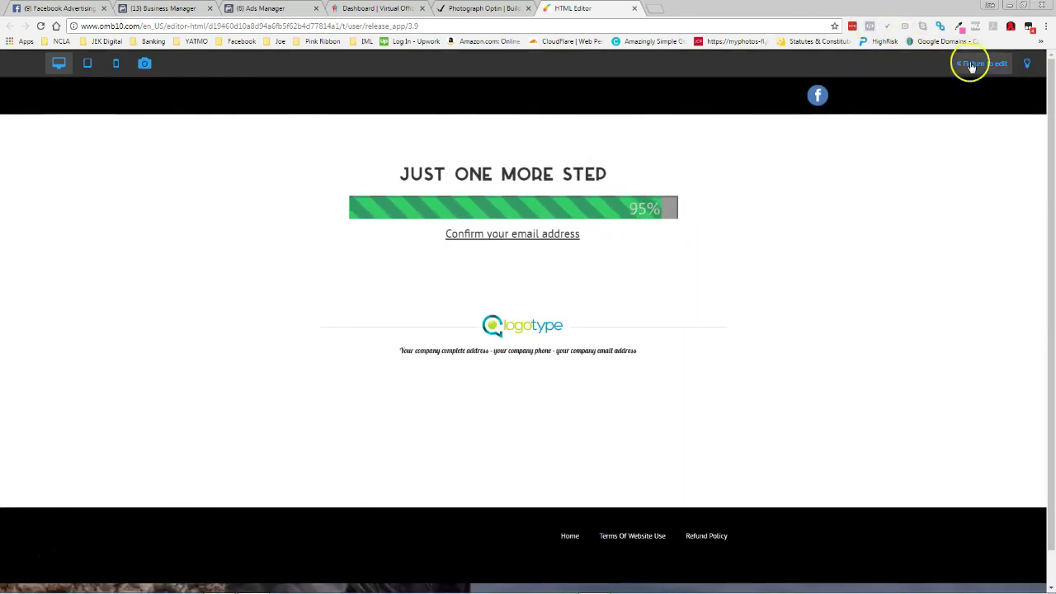
click(981, 70)
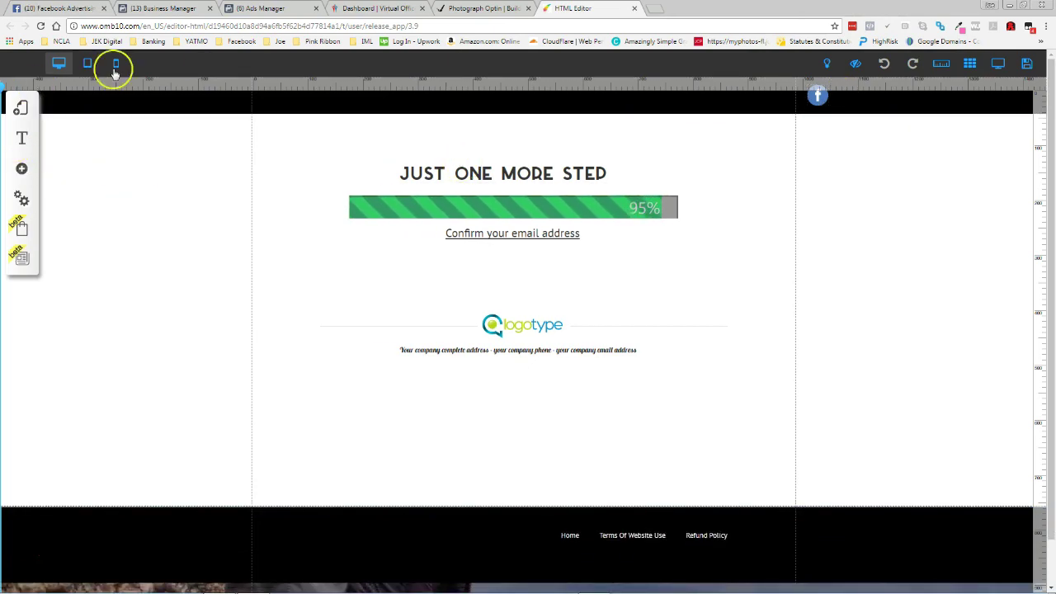
Step: On the live ShareLocker opt-in page, check fired pixels with Pixel Helper and try the Email field
click(479, 8)
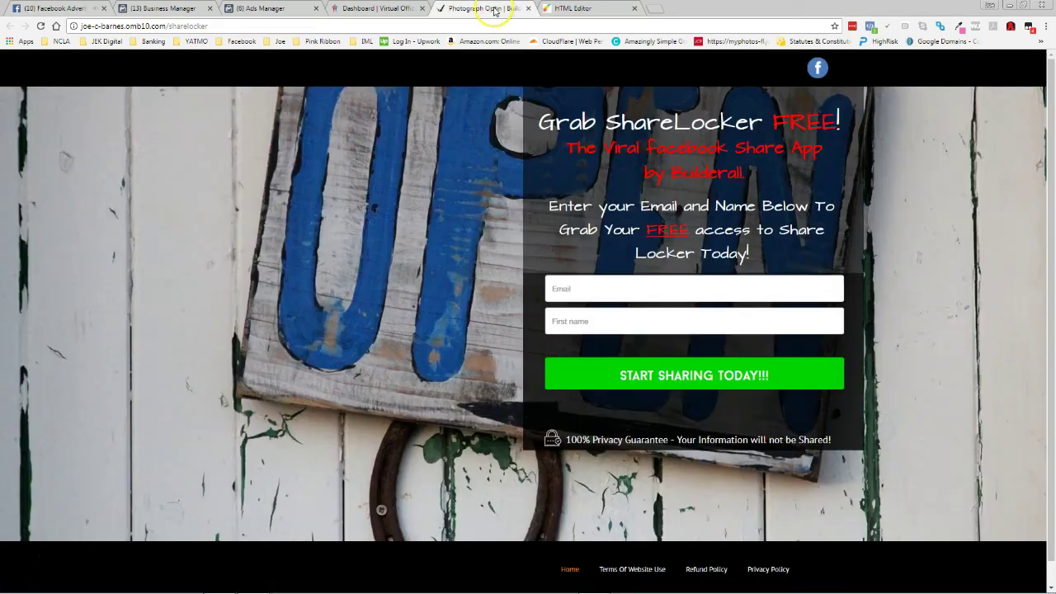
click(619, 295)
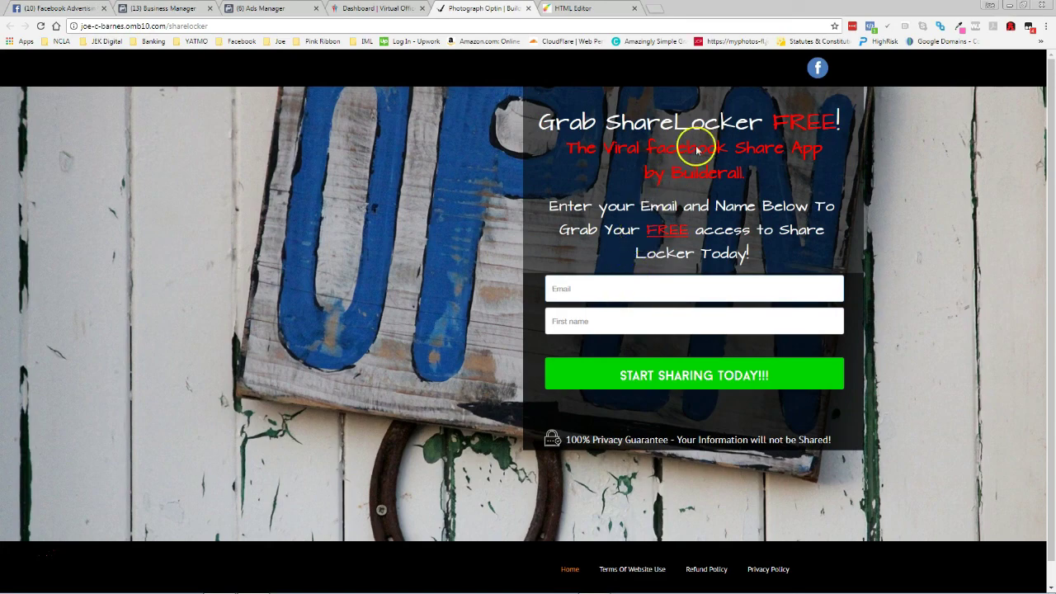
click(870, 27)
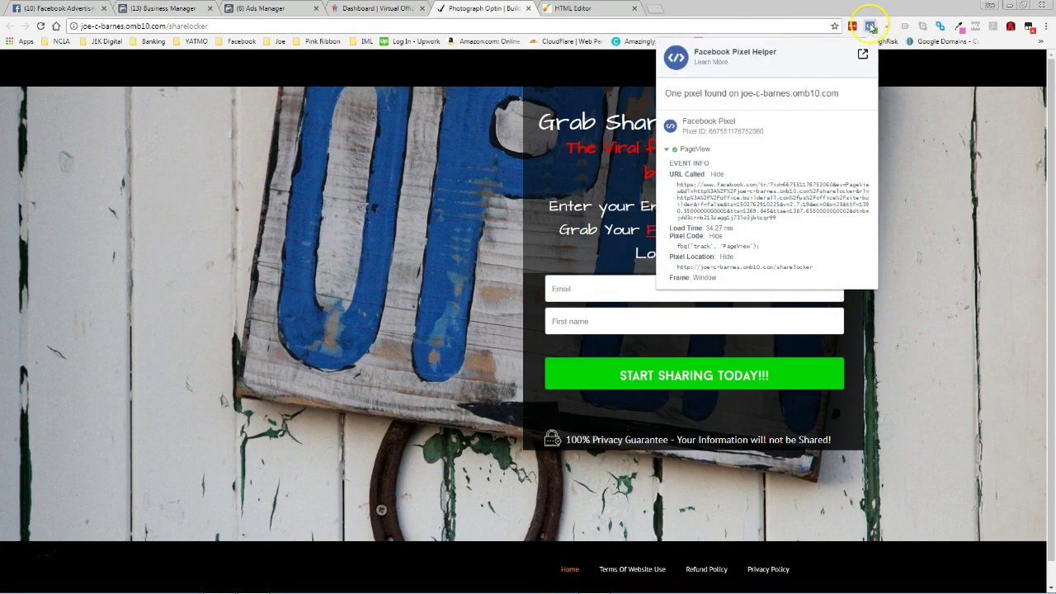
click(872, 27)
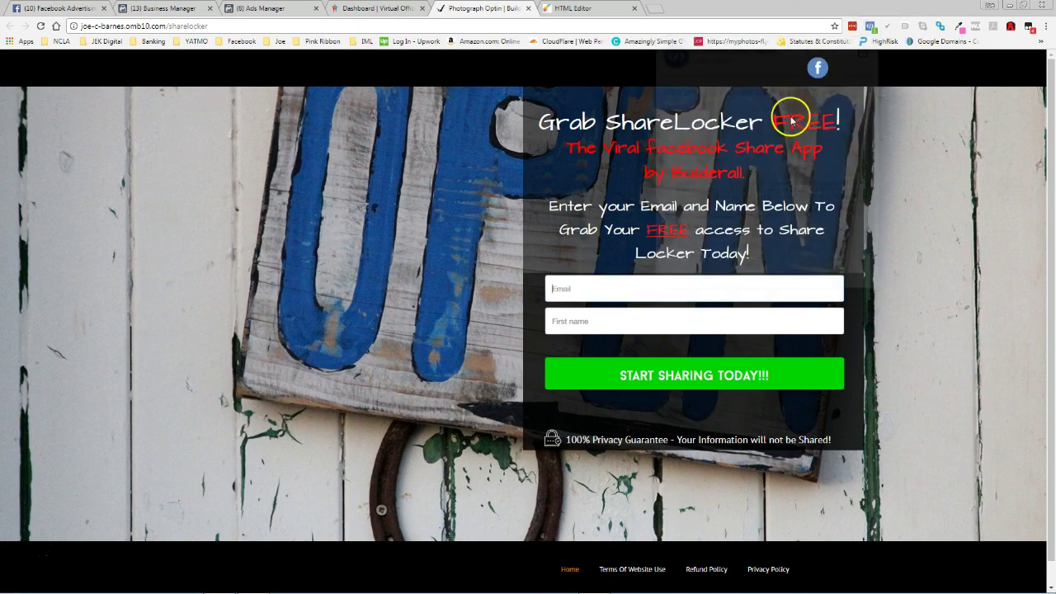
click(638, 291)
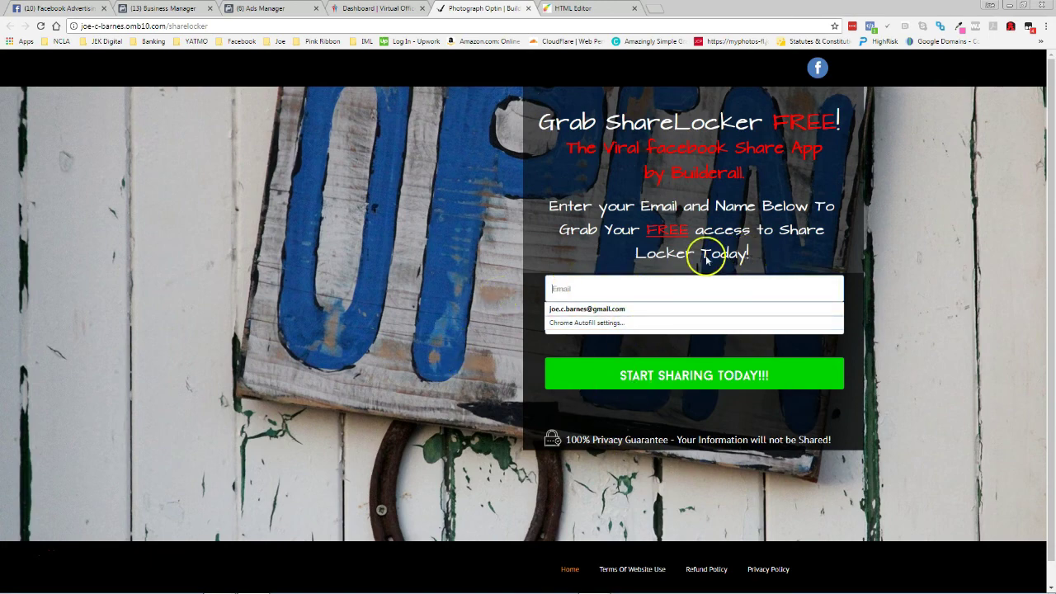
click(522, 305)
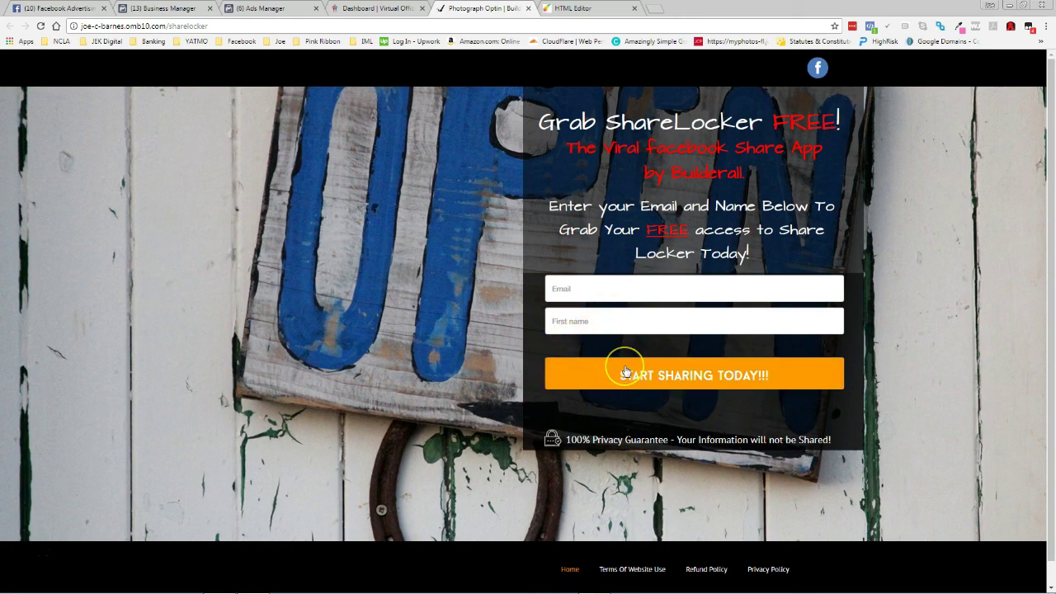
Step: Reload the opt-in page and confirm Pixel Helper shows one pixel firing PageView
click(872, 28)
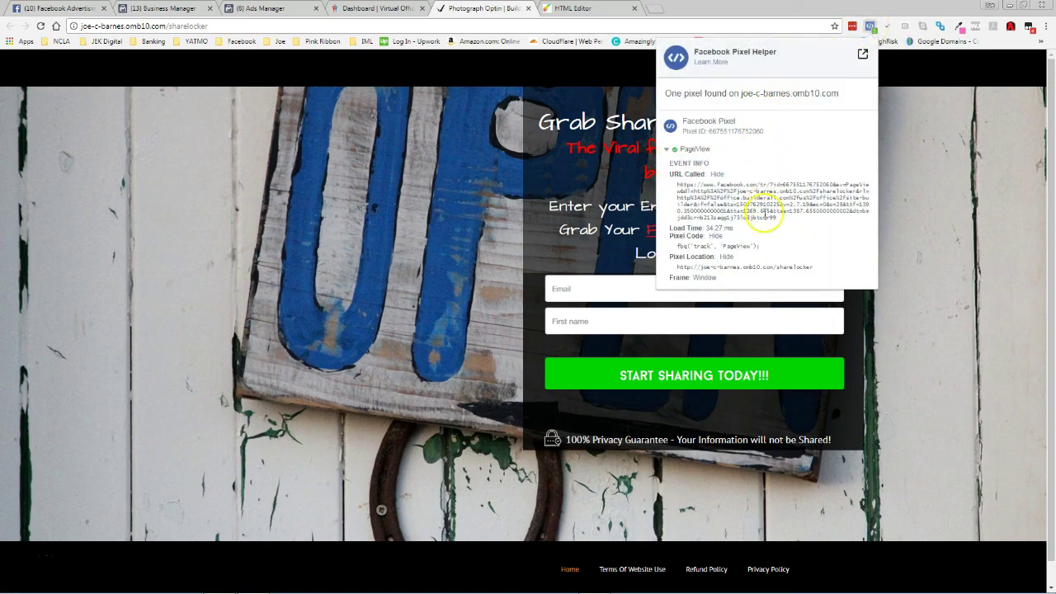
click(38, 27)
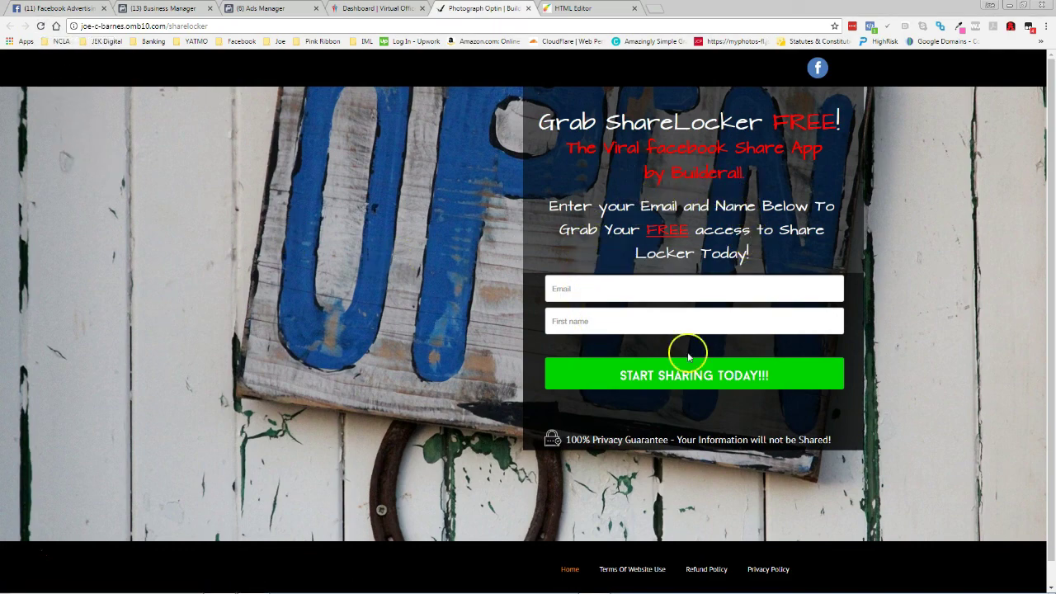
click(870, 27)
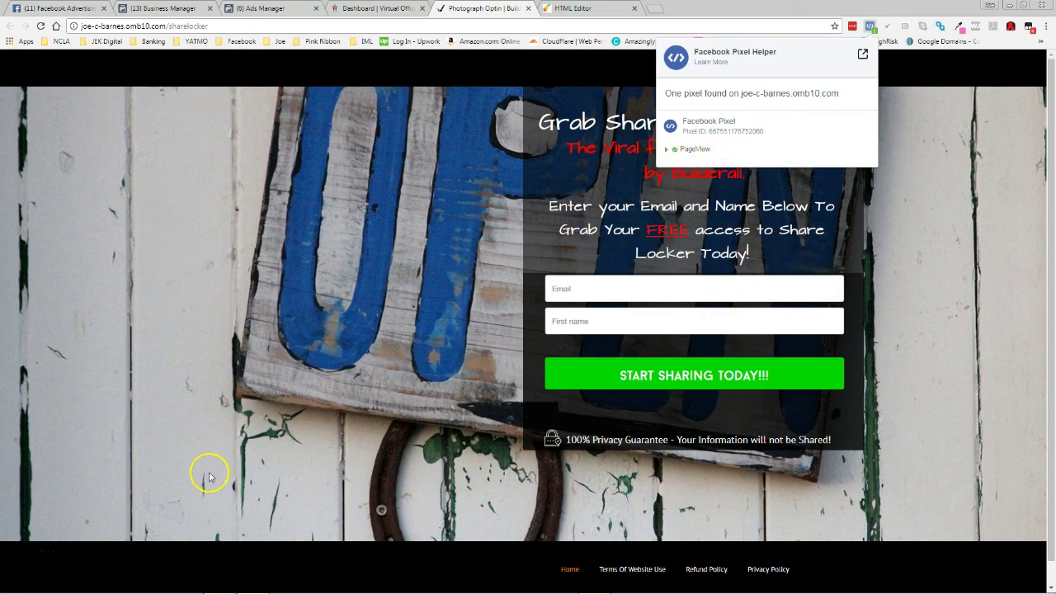
Step: Back in the editor, reopen the Photograph Optin layout's page list in My Layouts
click(575, 9)
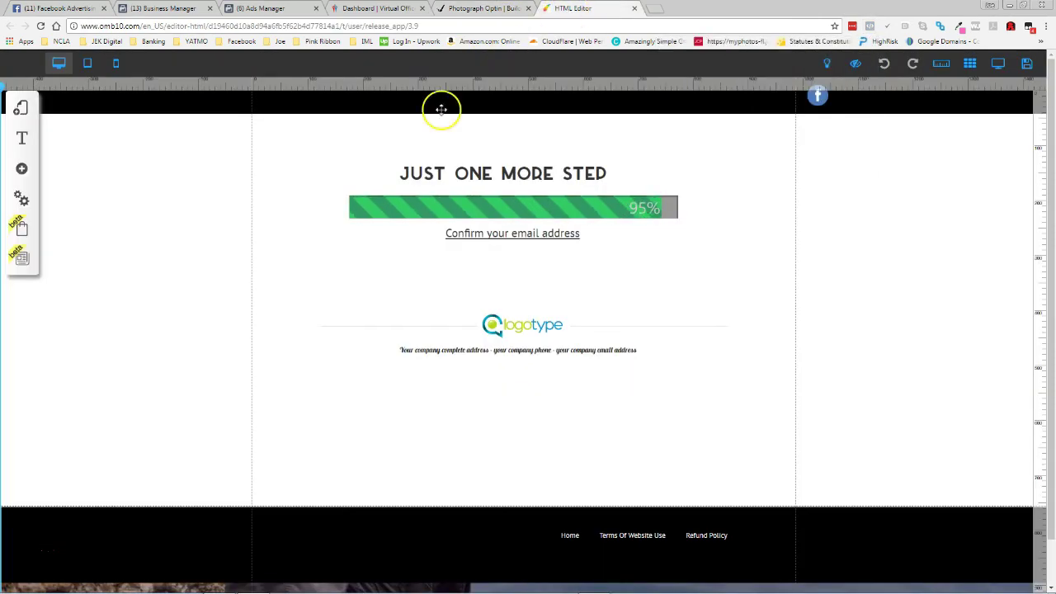
click(21, 108)
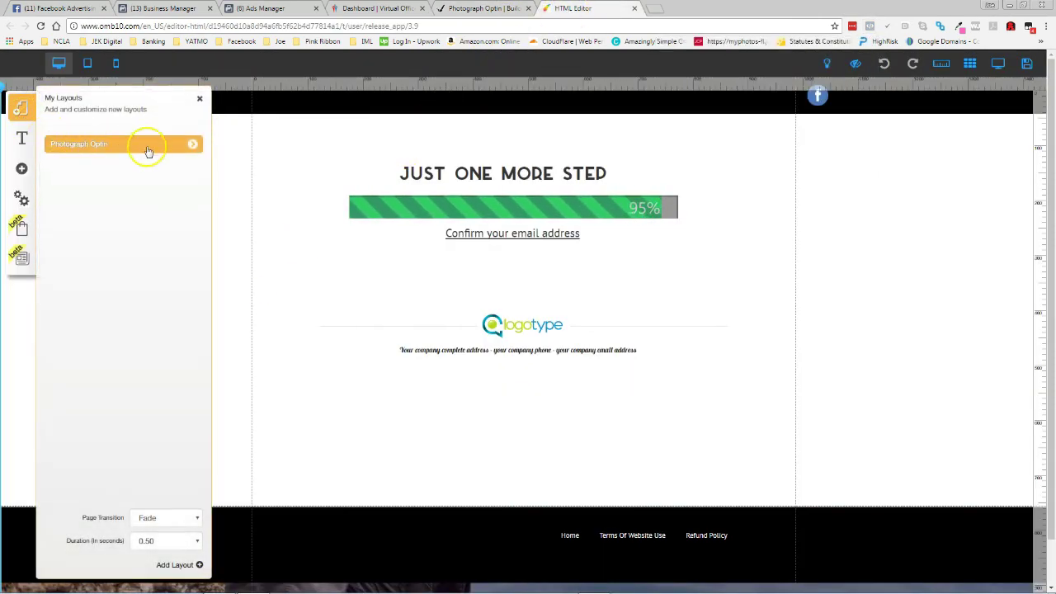
click(192, 143)
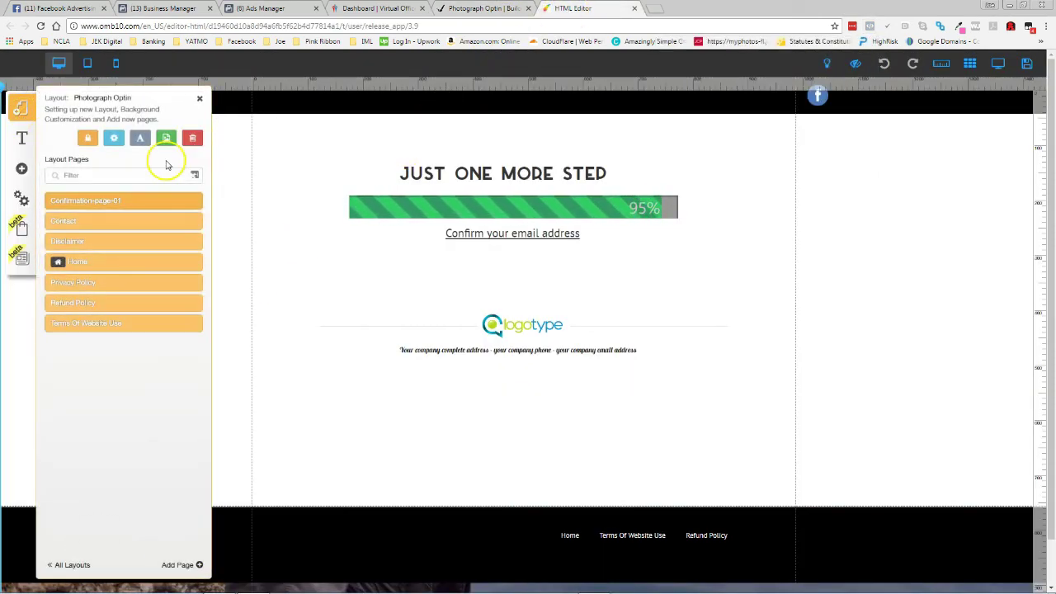
click(114, 139)
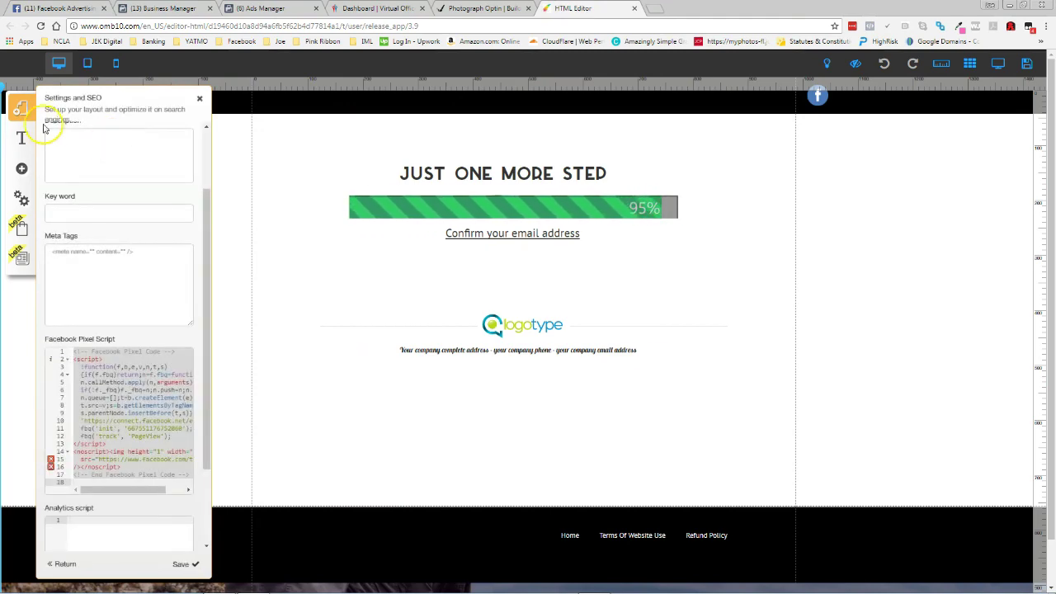
click(21, 108)
click(21, 108)
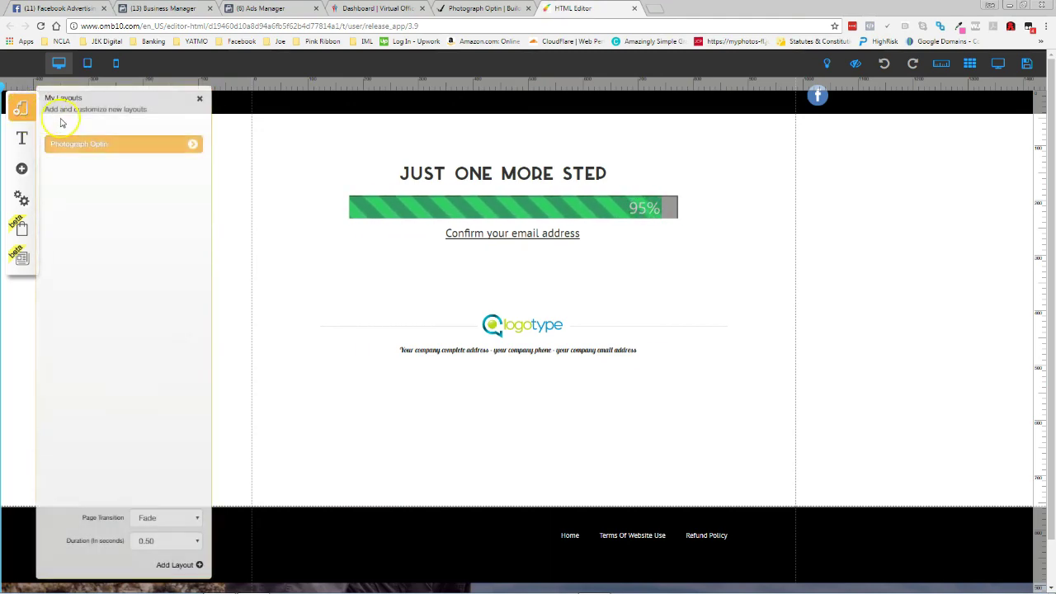
click(193, 144)
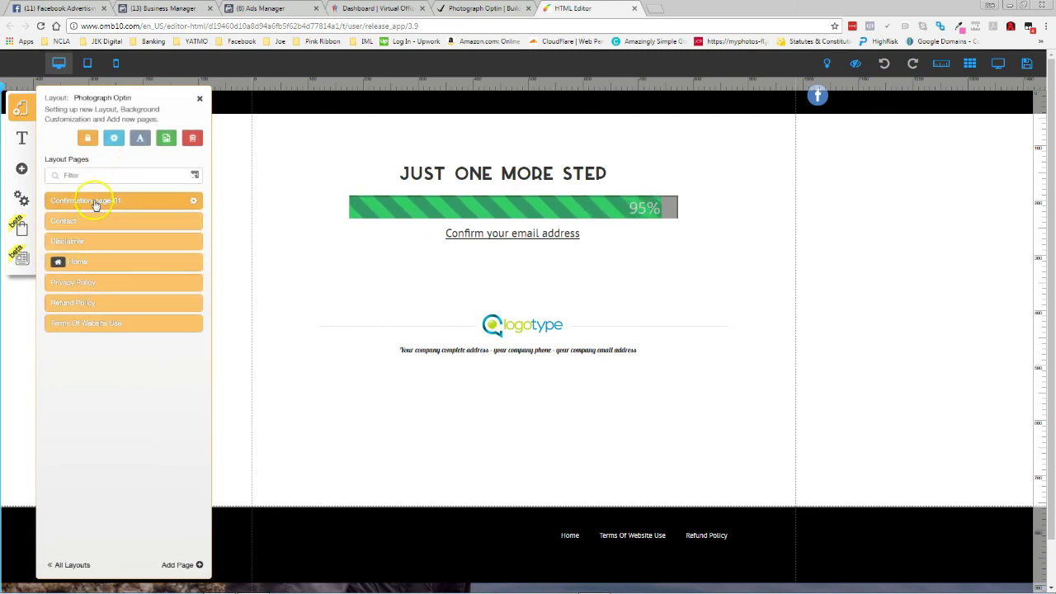
Step: Verify Confirmation-page-01's head script holds fbq('track', 'CompleteRegistration'), confirm, and close its settings
click(193, 201)
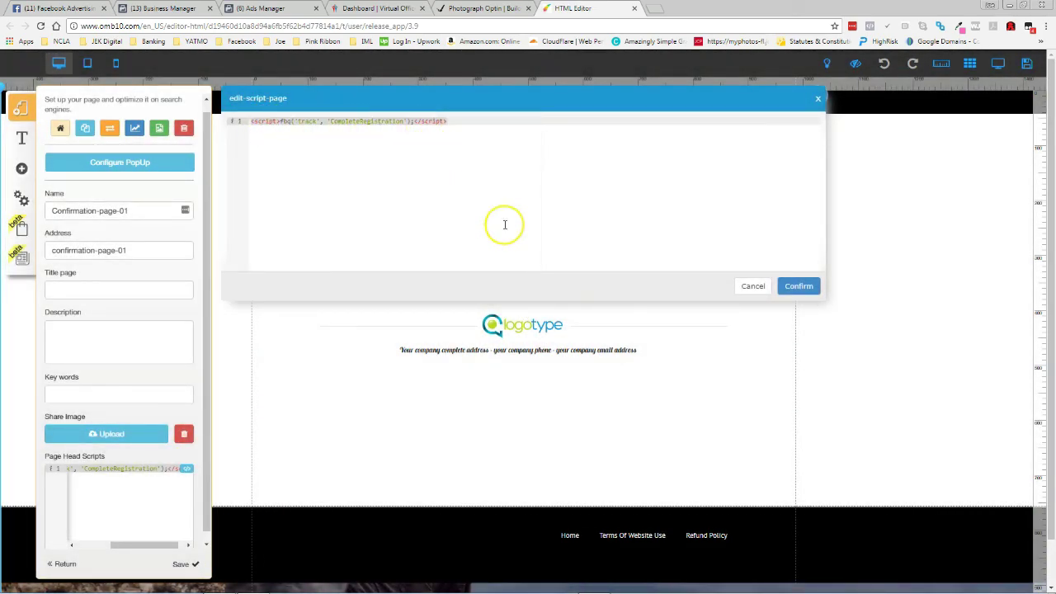
click(798, 286)
click(353, 308)
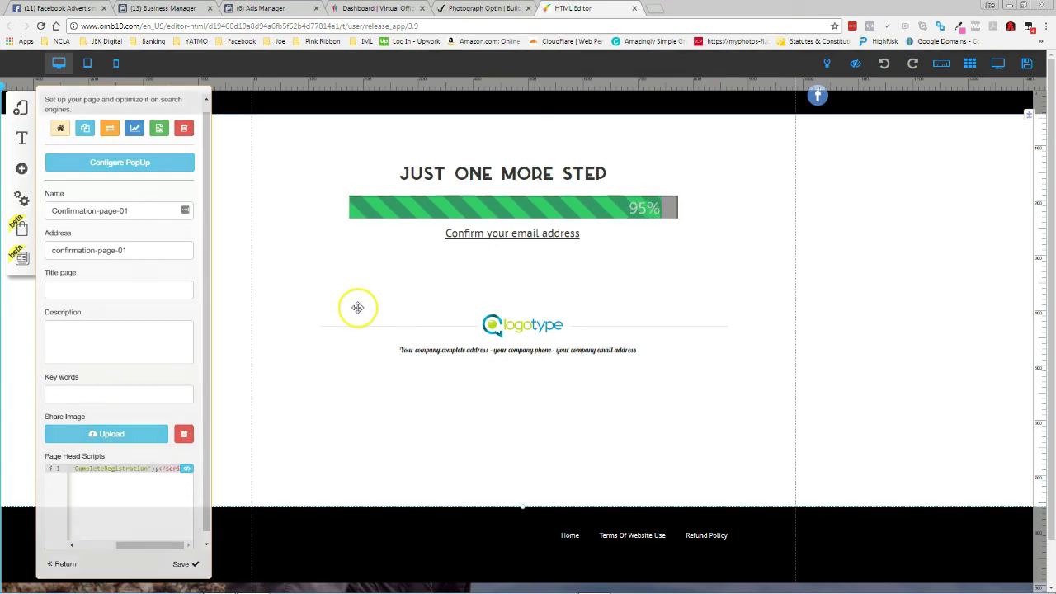